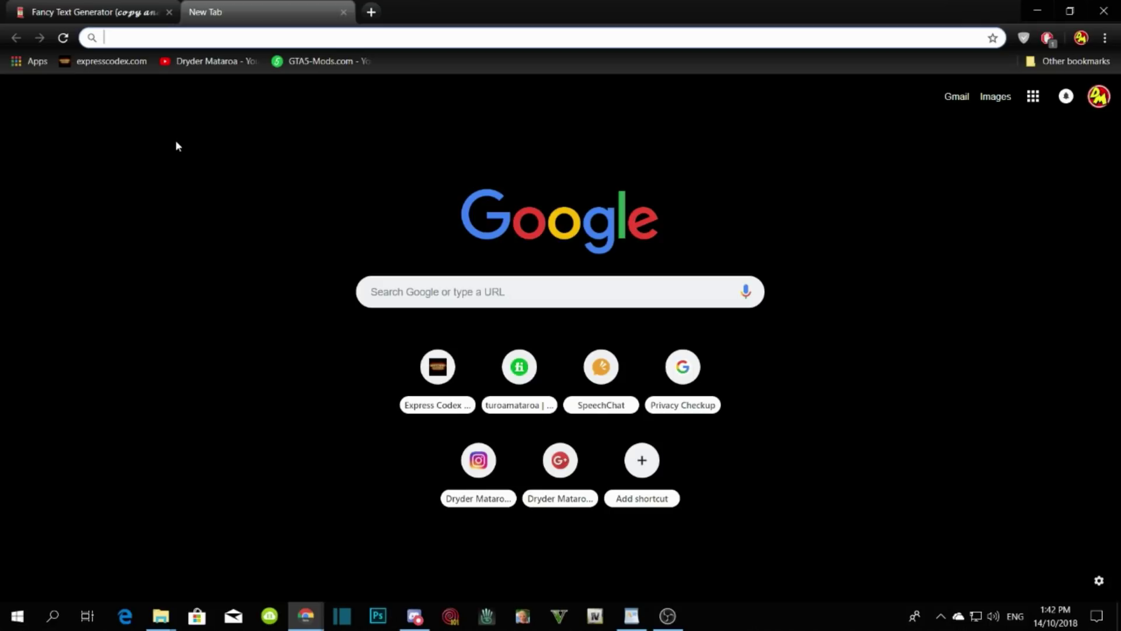
- Type the user's full name into LingoJam's Fancy Text Generator normal text box
{"action": "left_click", "coordinate": [101, 21]}
{"action": "scroll", "coordinate": [607, 298], "scroll_direction": "down", "scroll_amount": 1}
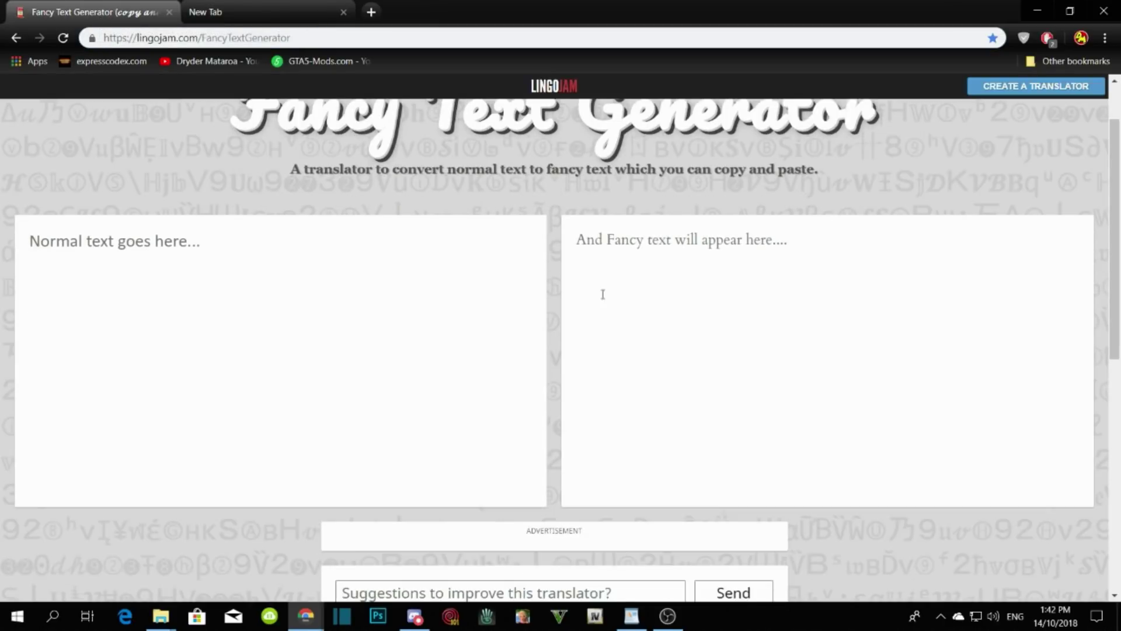
{"action": "scroll", "coordinate": [603, 294], "scroll_direction": "up", "scroll_amount": 1}
{"action": "scroll", "coordinate": [602, 294], "scroll_direction": "down", "scroll_amount": 1}
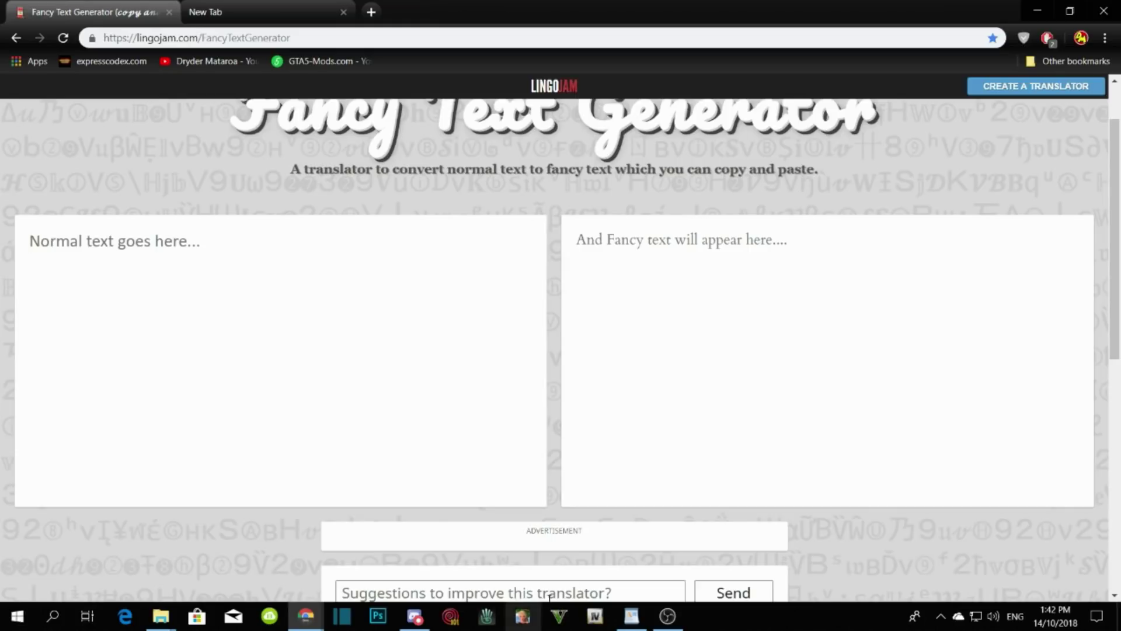
{"action": "left_click", "coordinate": [631, 616]}
{"action": "mouse_move", "coordinate": [310, 618]}
{"action": "left_click", "coordinate": [342, 558]}
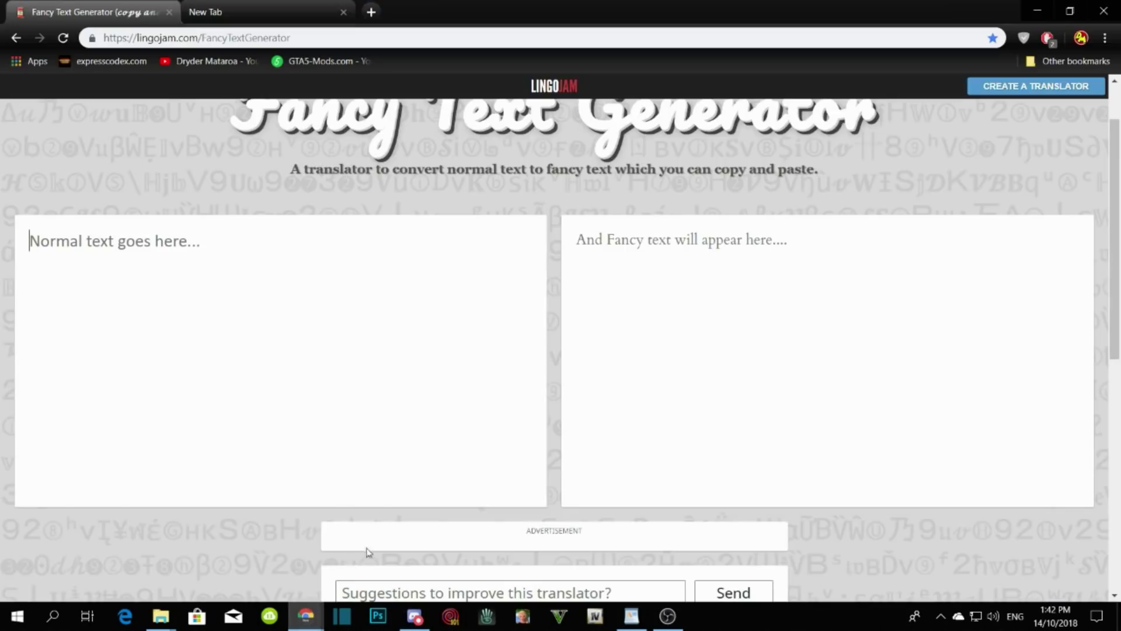
{"action": "left_click", "coordinate": [320, 294]}
{"action": "type", "text": "D"}
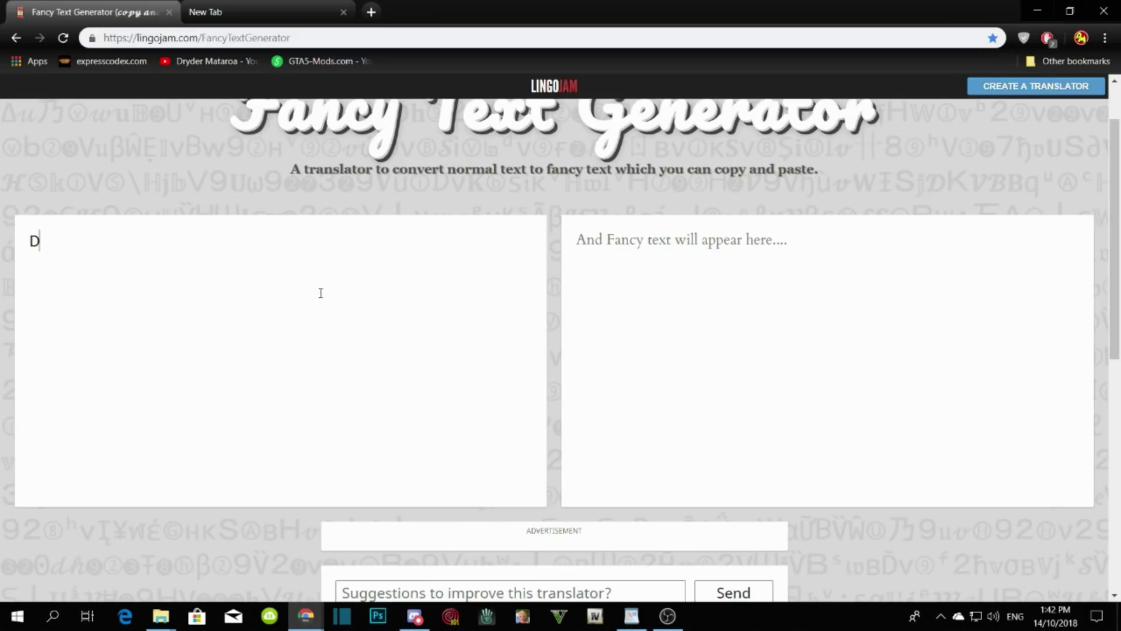
{"action": "type", "text": "ryder "}
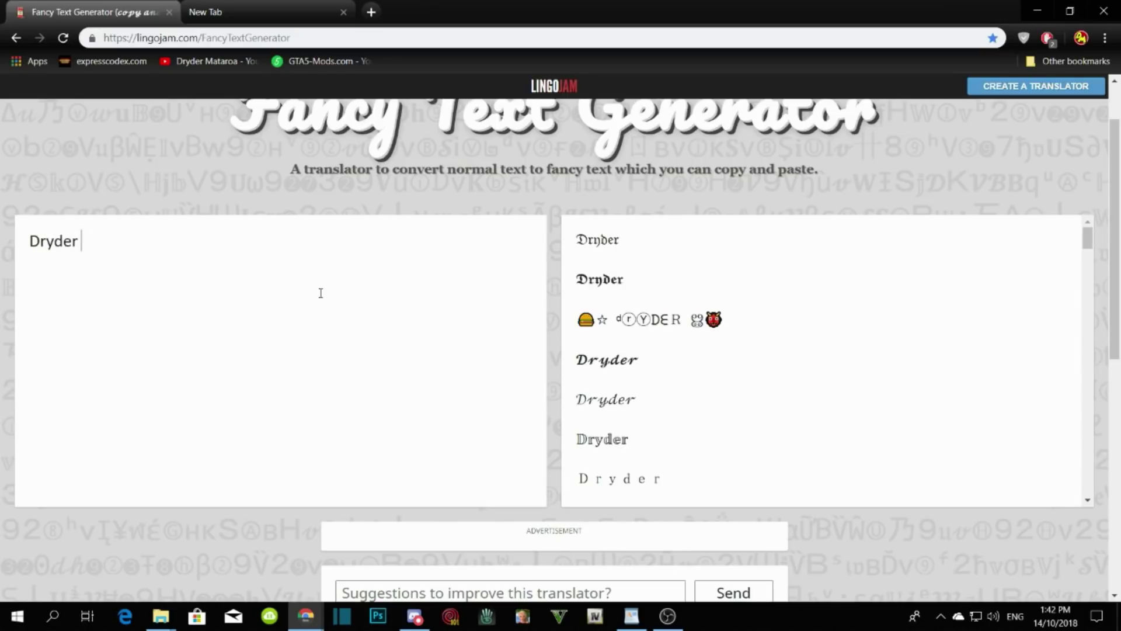
{"action": "type", "text": "Mataroa"}
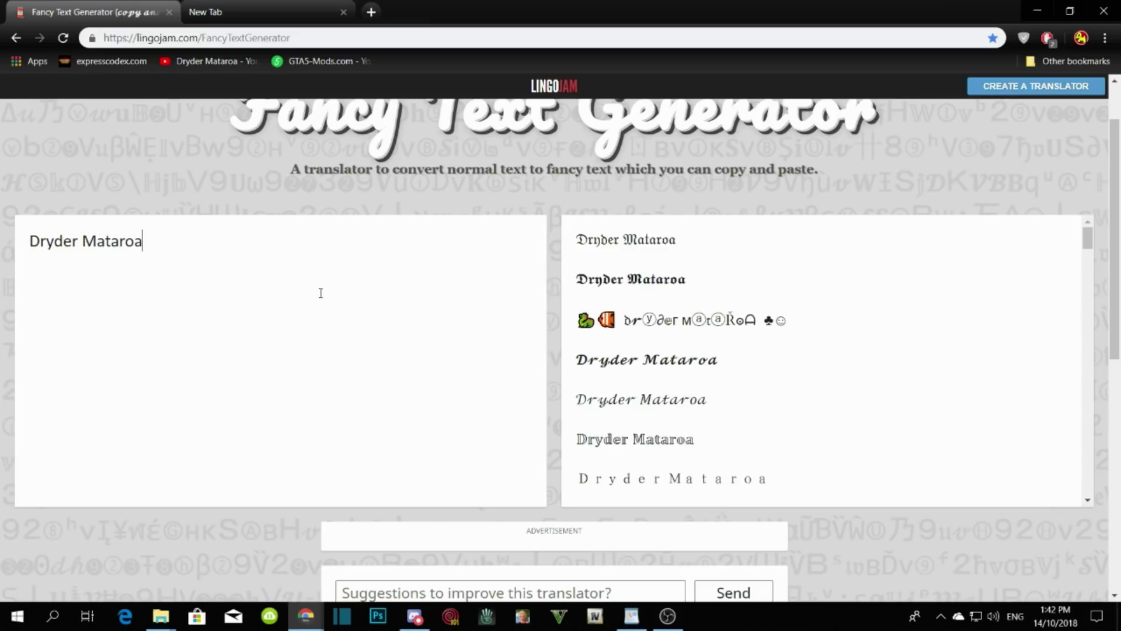
- Select the bold-italic version of the name in the results and copy it
{"action": "left_click", "coordinate": [692, 281]}
{"action": "left_click_drag", "start_coordinate": [691, 281], "coordinate": [577, 281]}
{"action": "left_click", "coordinate": [622, 279]}
{"action": "scroll", "coordinate": [768, 283], "scroll_direction": "up", "scroll_amount": 2}
{"action": "scroll", "coordinate": [926, 410], "scroll_direction": "down", "scroll_amount": 1}
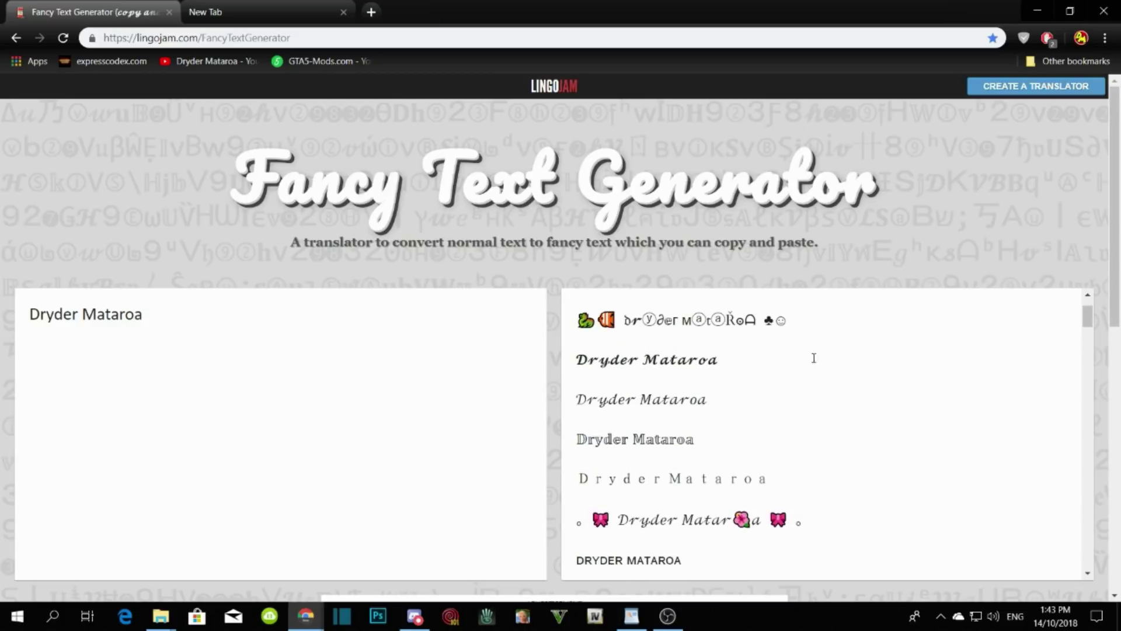
{"action": "left_click_drag", "start_coordinate": [720, 359], "coordinate": [572, 358]}
{"action": "right_click", "coordinate": [604, 365]}
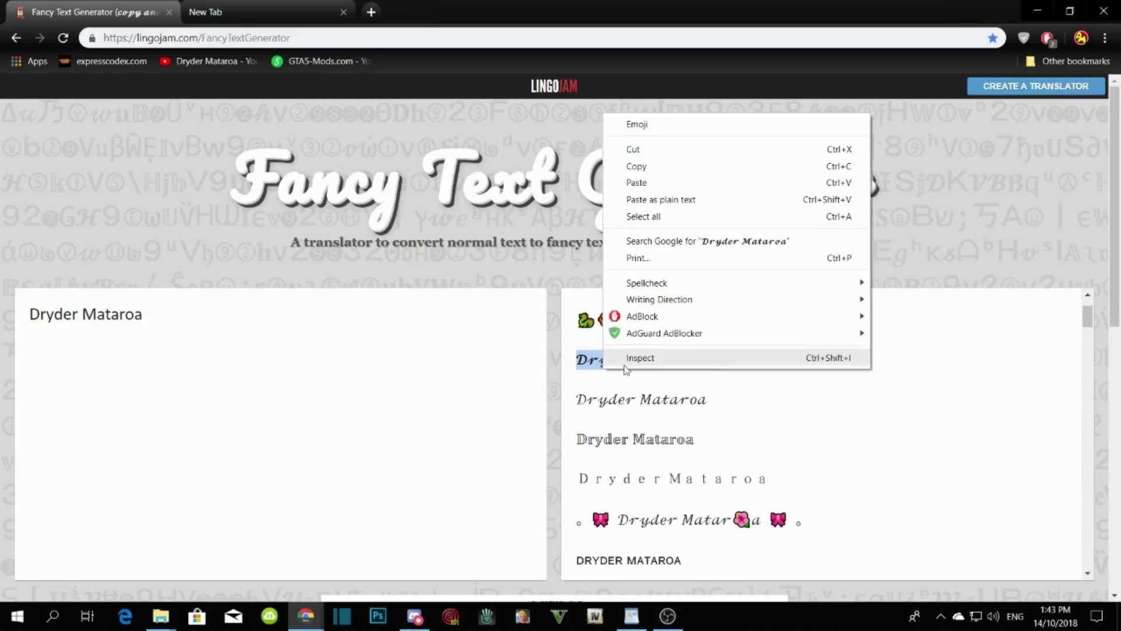
{"action": "left_click", "coordinate": [663, 168]}
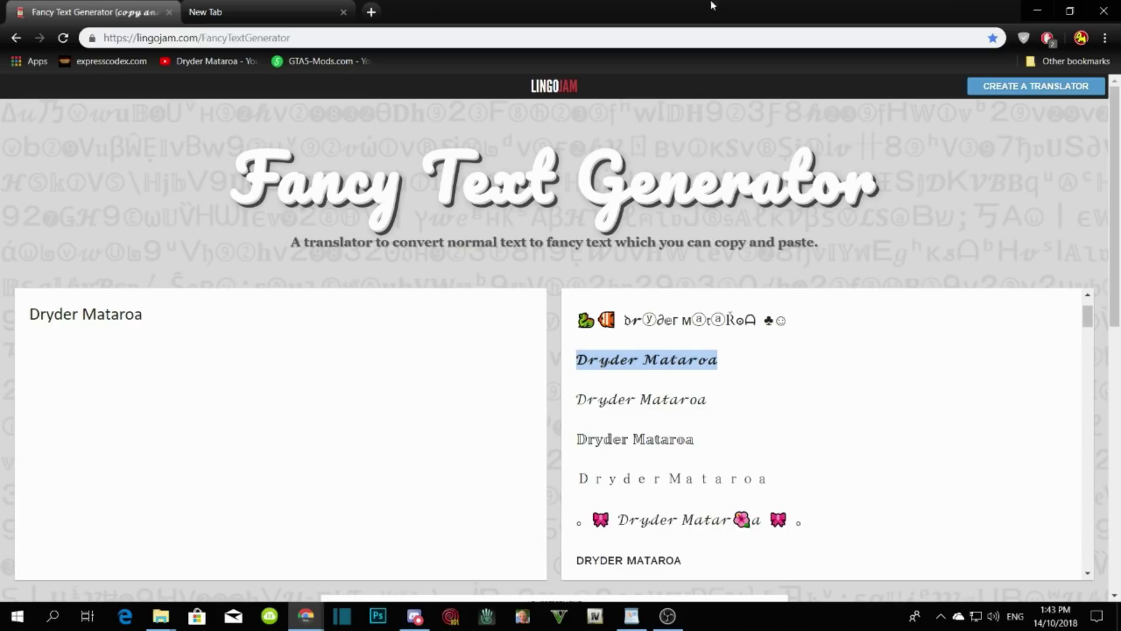
{"action": "right_click", "coordinate": [675, 363]}
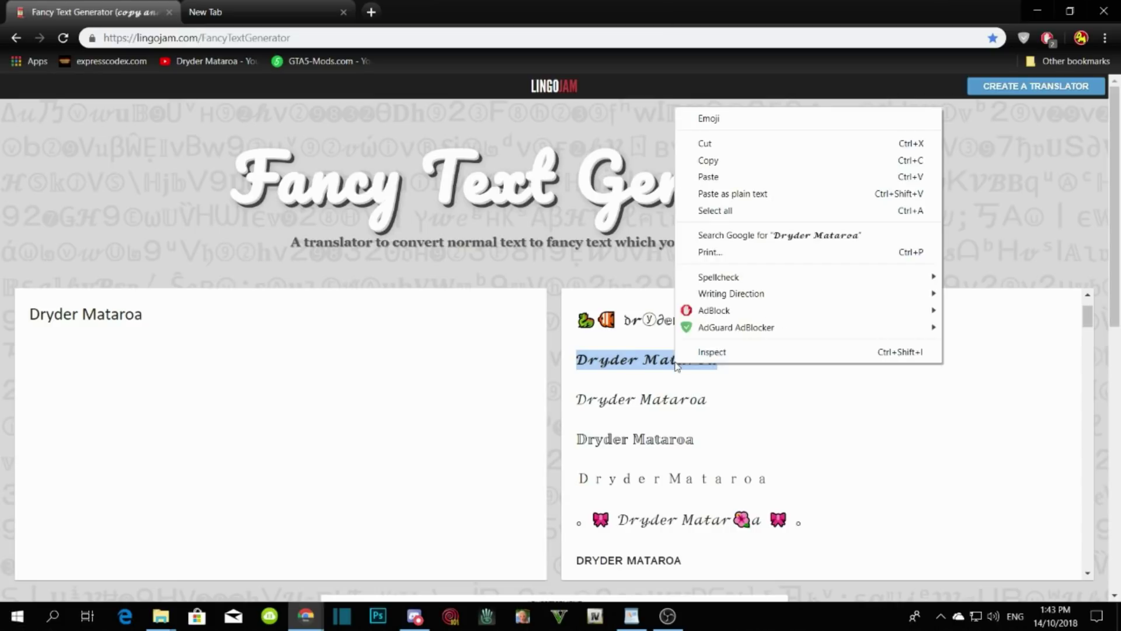
{"action": "left_click", "coordinate": [717, 161]}
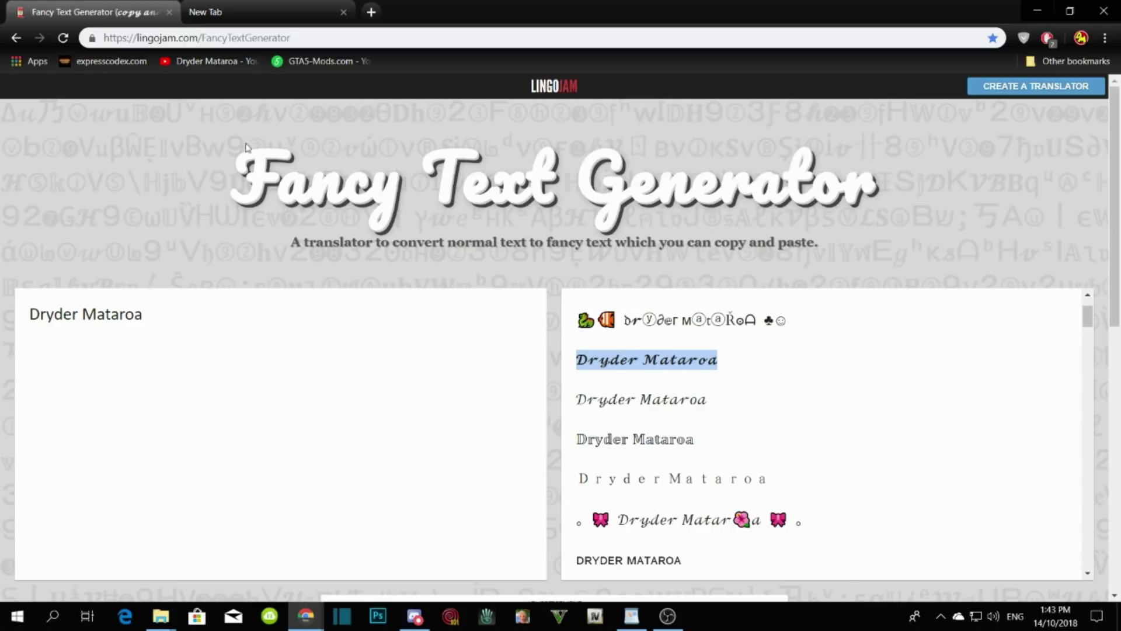
- Start a new WordPad document, paste the bold-italic fancy name, and select it
{"action": "left_click", "coordinate": [631, 618]}
{"action": "right_click", "coordinate": [631, 617]}
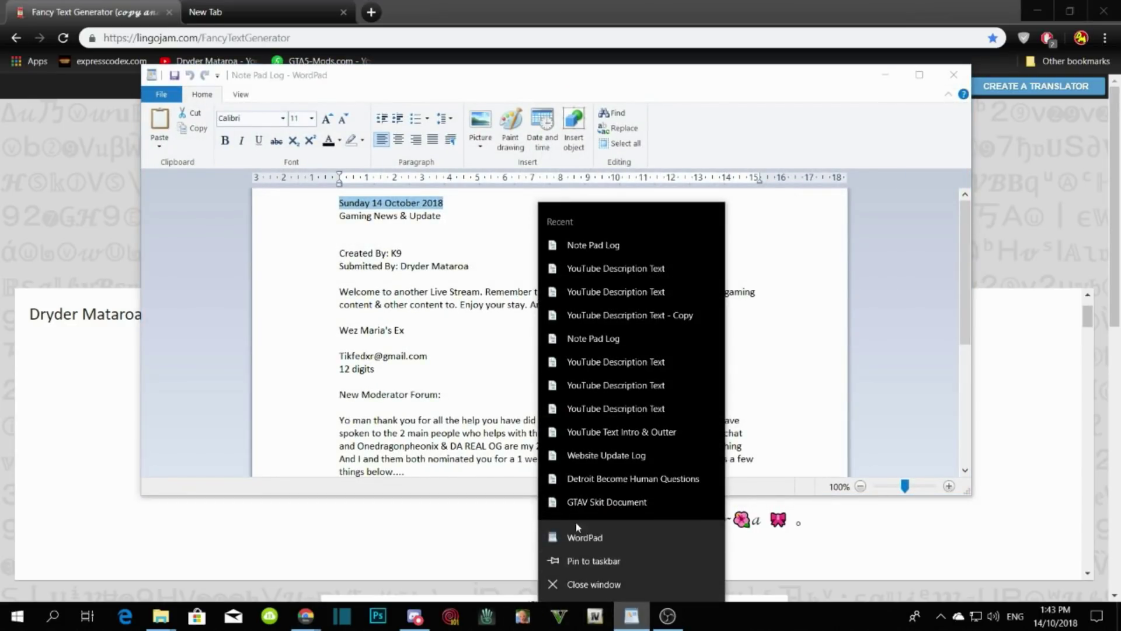
{"action": "left_click", "coordinate": [582, 538]}
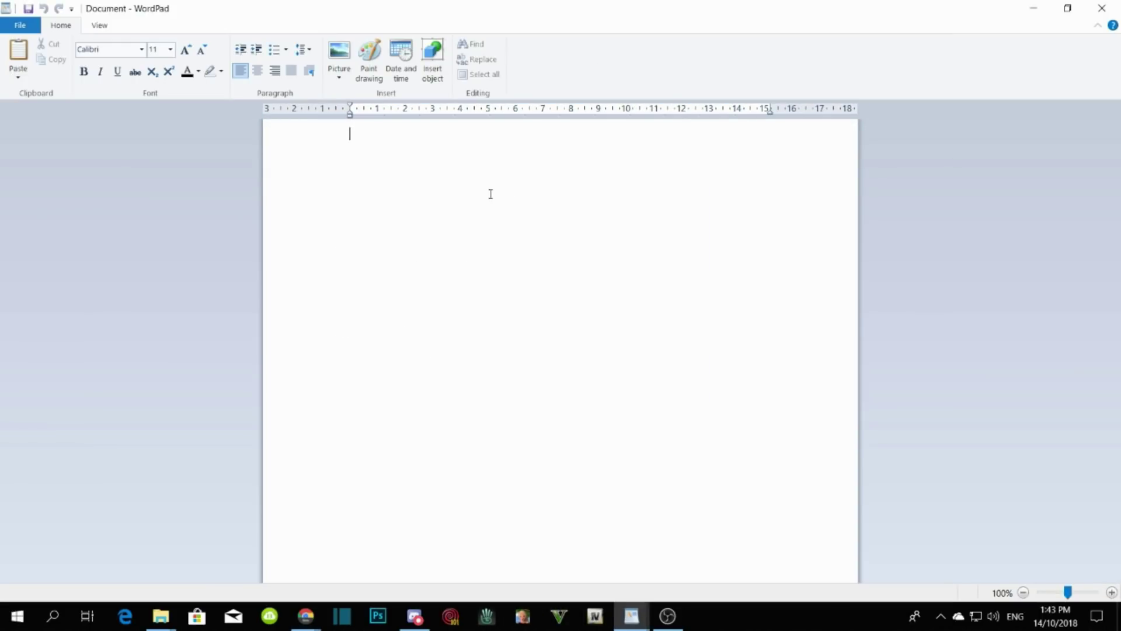
{"action": "key", "text": "ctrl+v"}
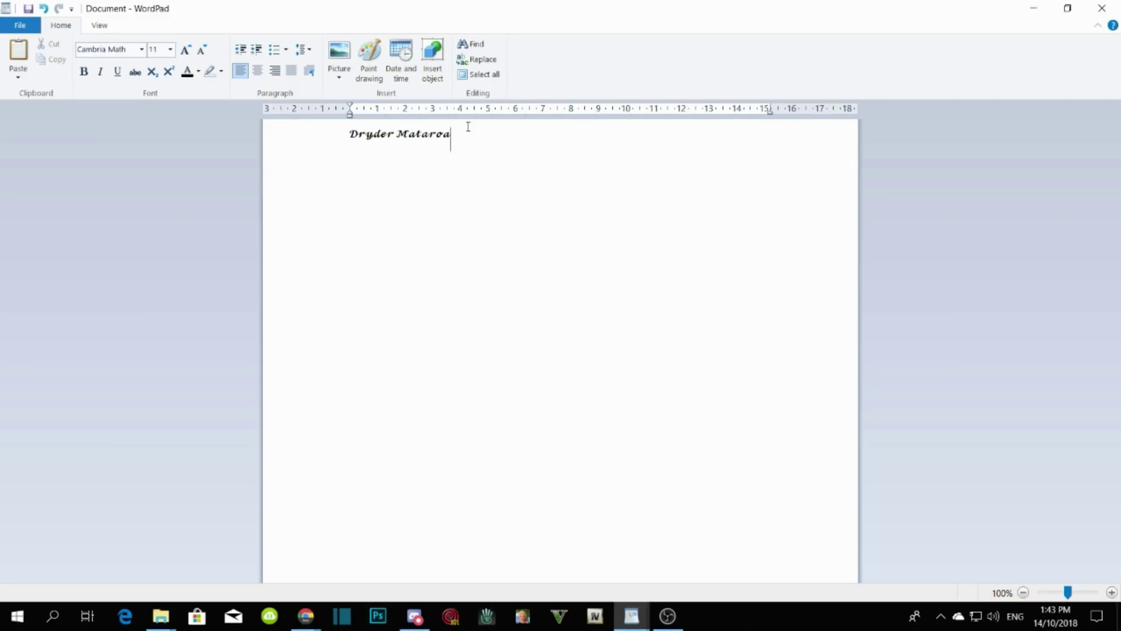
{"action": "left_click", "coordinate": [332, 138]}
{"action": "left_click", "coordinate": [479, 125]}
{"action": "left_click_drag", "start_coordinate": [475, 129], "coordinate": [315, 150]}
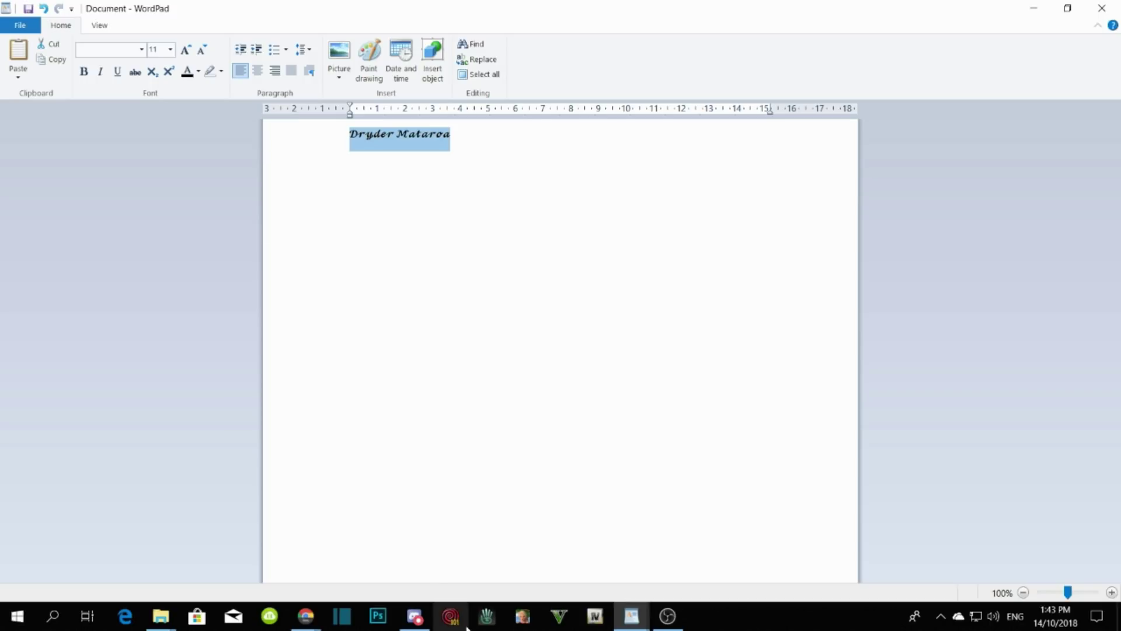
- Switch to Discord and view your own profile in the member list
{"action": "left_click", "coordinate": [417, 616]}
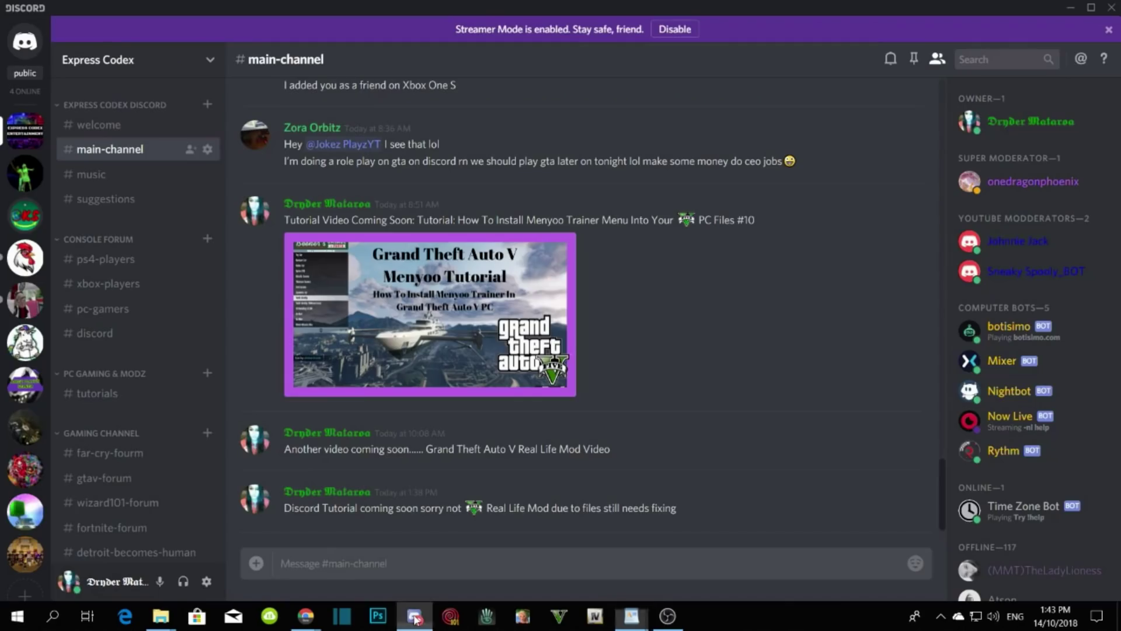
{"action": "left_click", "coordinate": [1000, 125]}
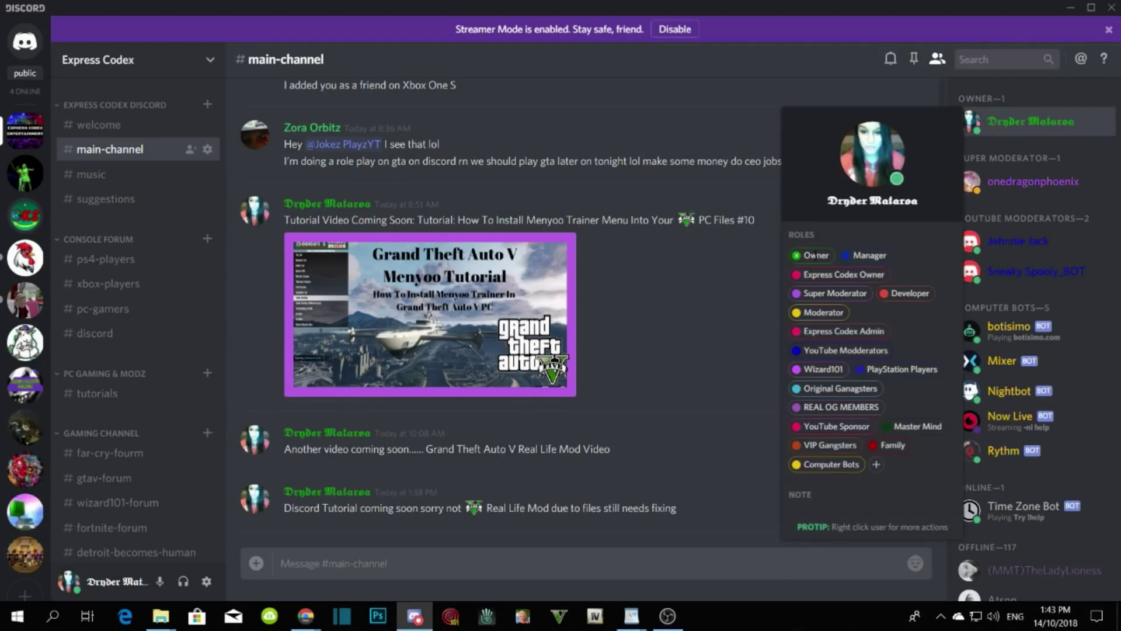
{"action": "left_click", "coordinate": [707, 194]}
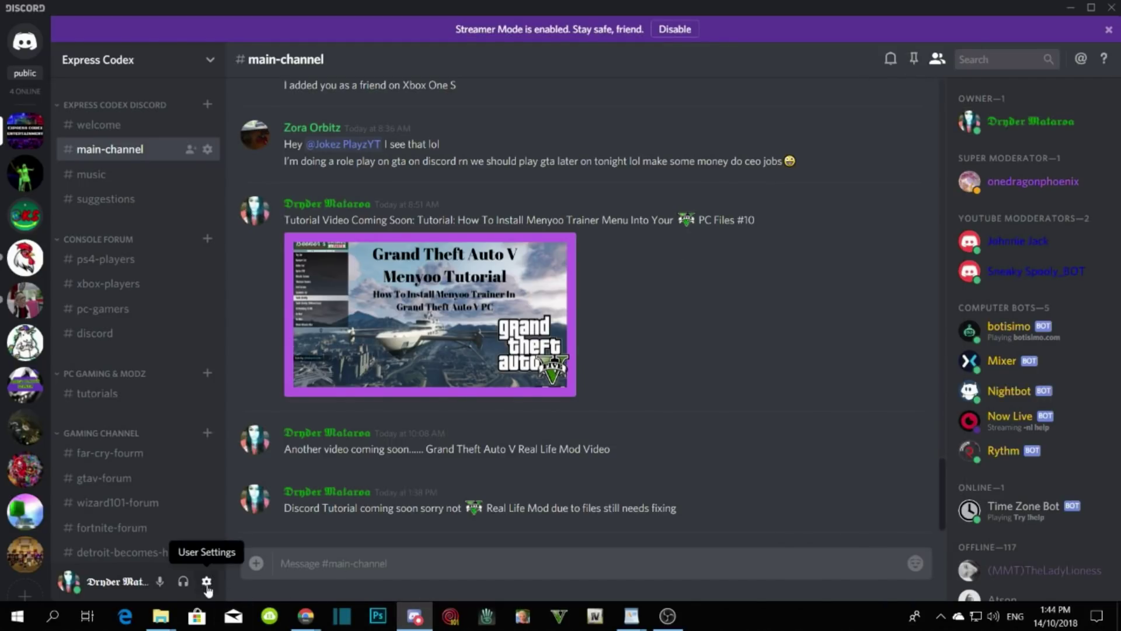
- Select the username in My Account settings, then close settings without changing it
{"action": "left_click", "coordinate": [207, 582]}
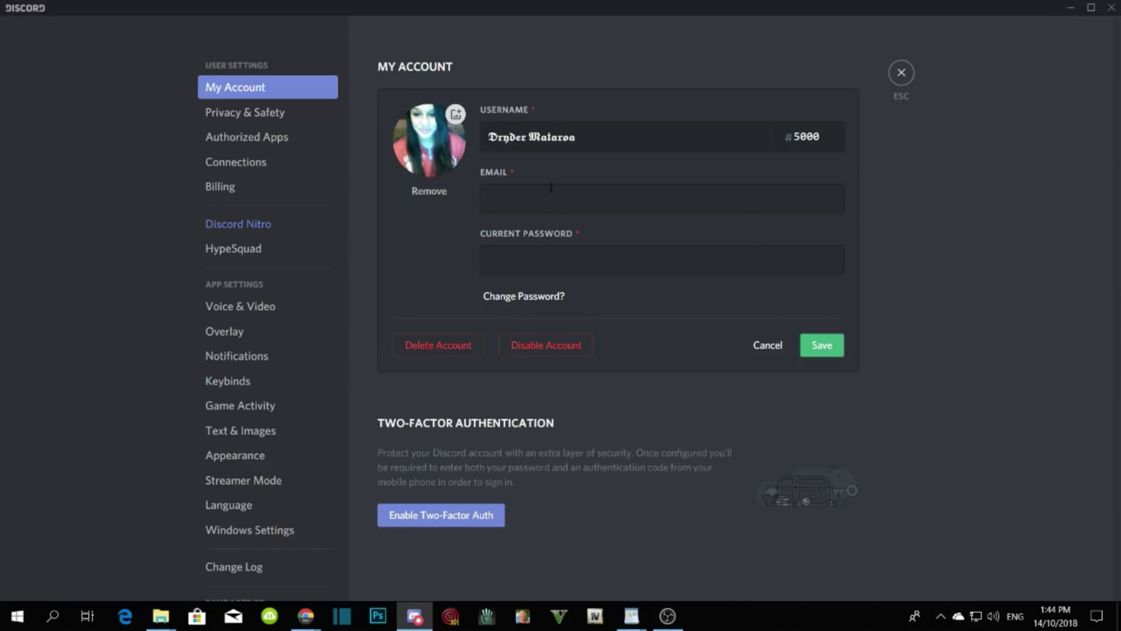
{"action": "left_click", "coordinate": [610, 150]}
{"action": "key", "text": "ctrl+a"}
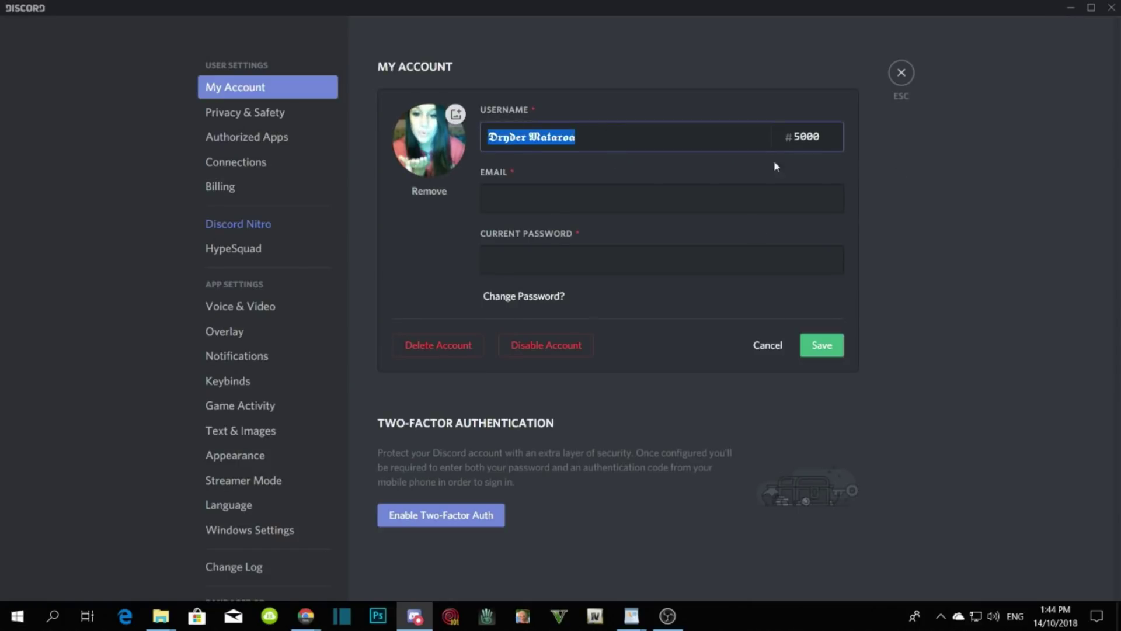
{"action": "key", "text": "Tab"}
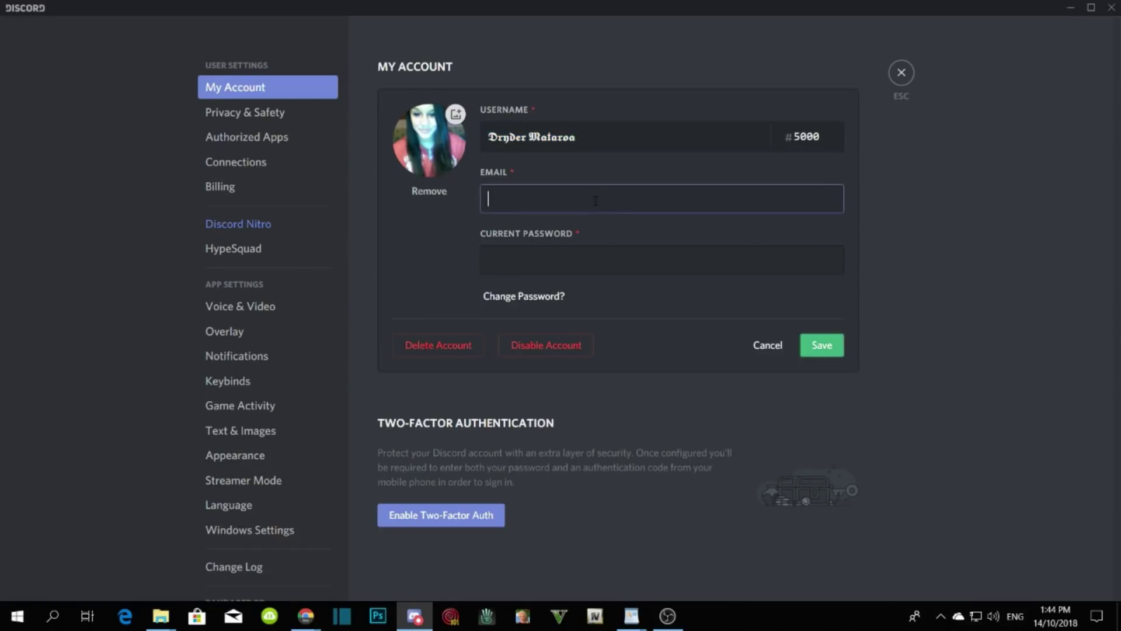
{"action": "left_click", "coordinate": [609, 259]}
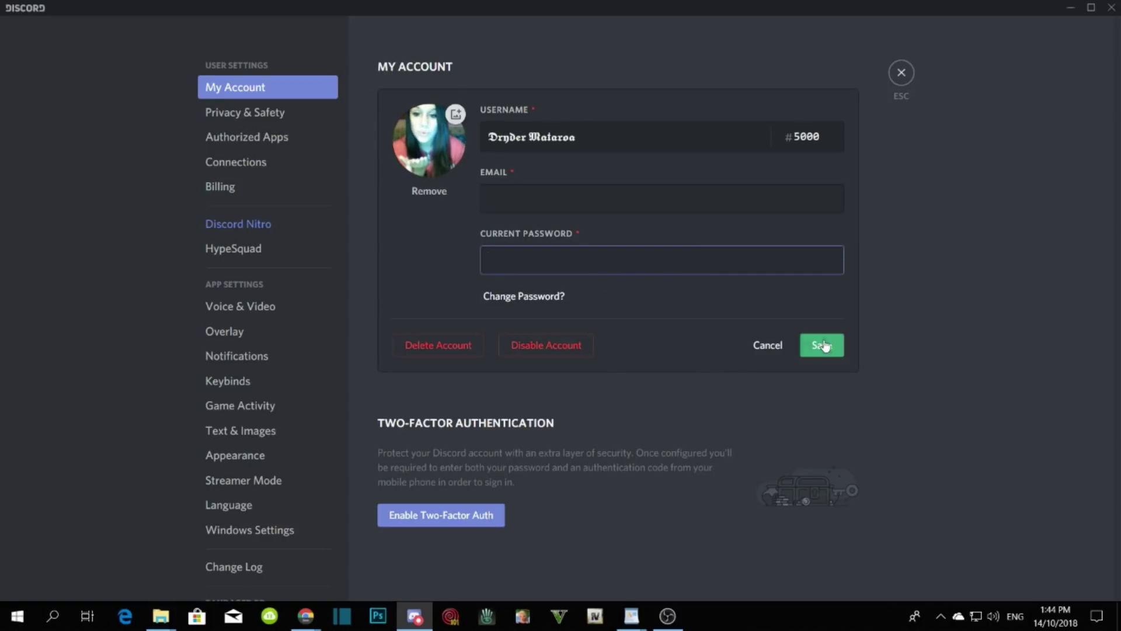
{"action": "left_click", "coordinate": [618, 128]}
{"action": "key", "text": "ctrl+a"}
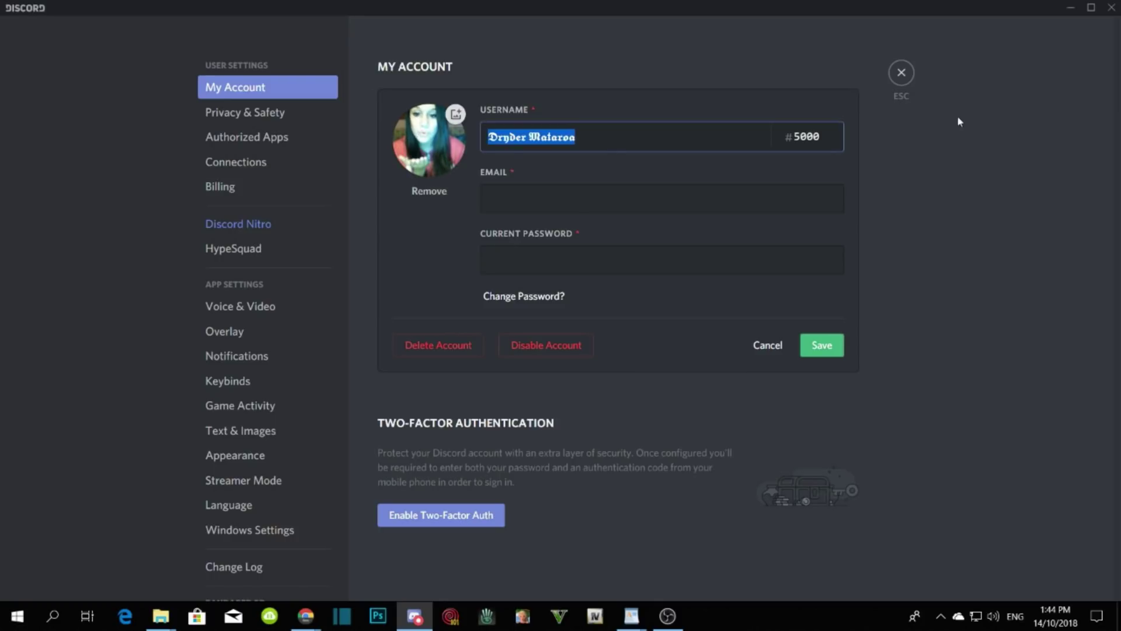
{"action": "left_click", "coordinate": [911, 70]}
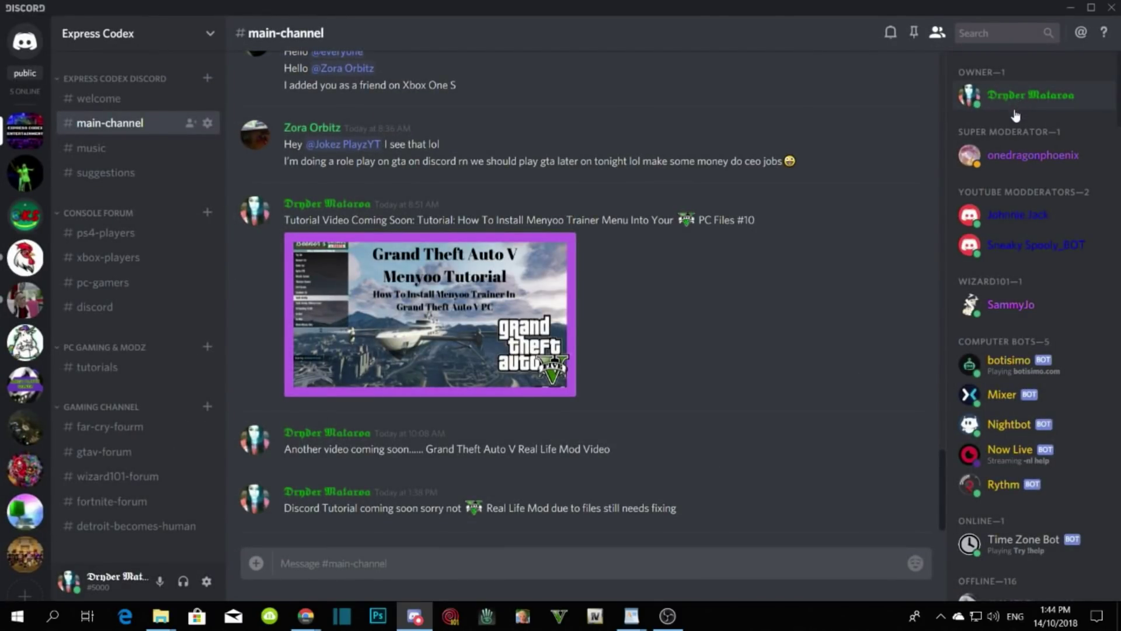
- Bring the WordPad document forward and copy the fancy name
{"action": "left_click", "coordinate": [637, 614]}
{"action": "left_click", "coordinate": [680, 546]}
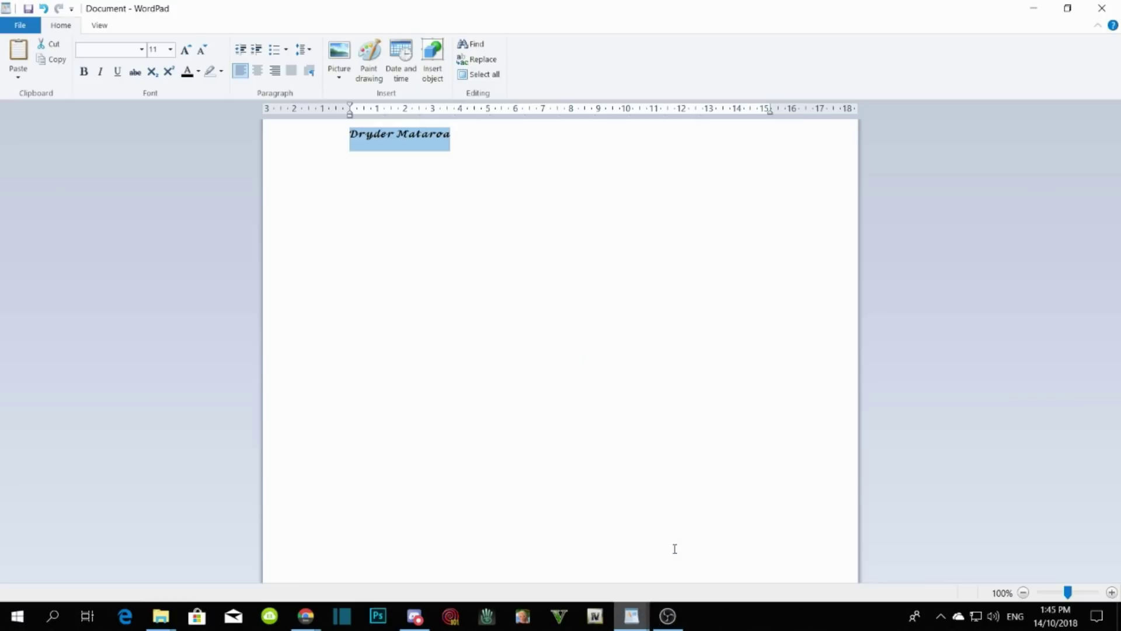
{"action": "left_click", "coordinate": [477, 257]}
{"action": "key", "text": "ctrl+a"}
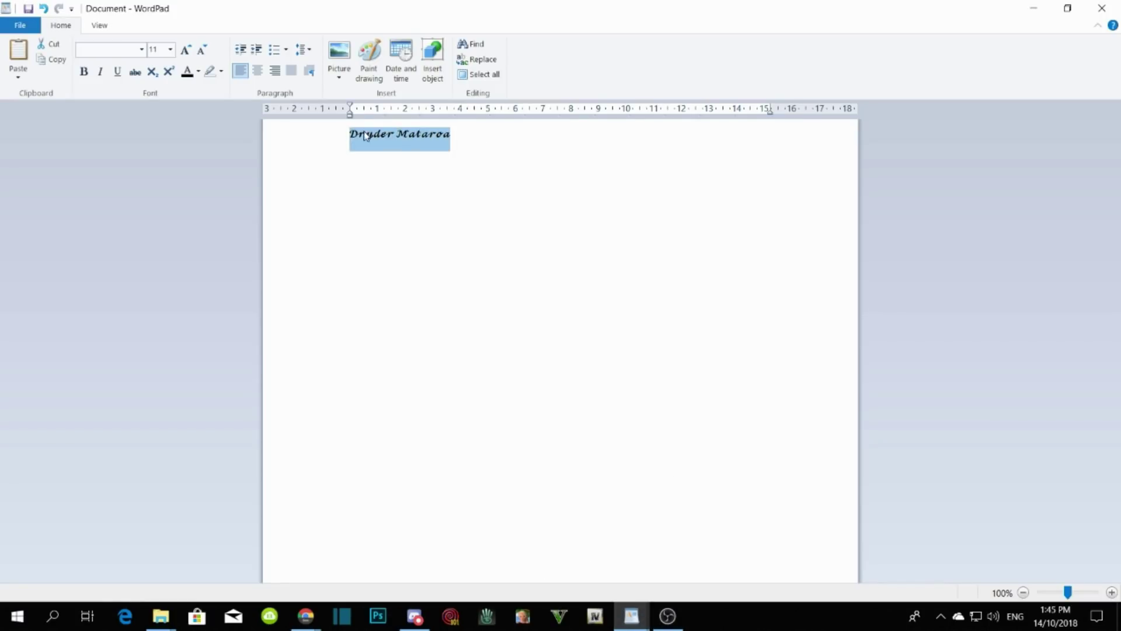
{"action": "right_click", "coordinate": [367, 133]}
{"action": "left_click", "coordinate": [418, 157]}
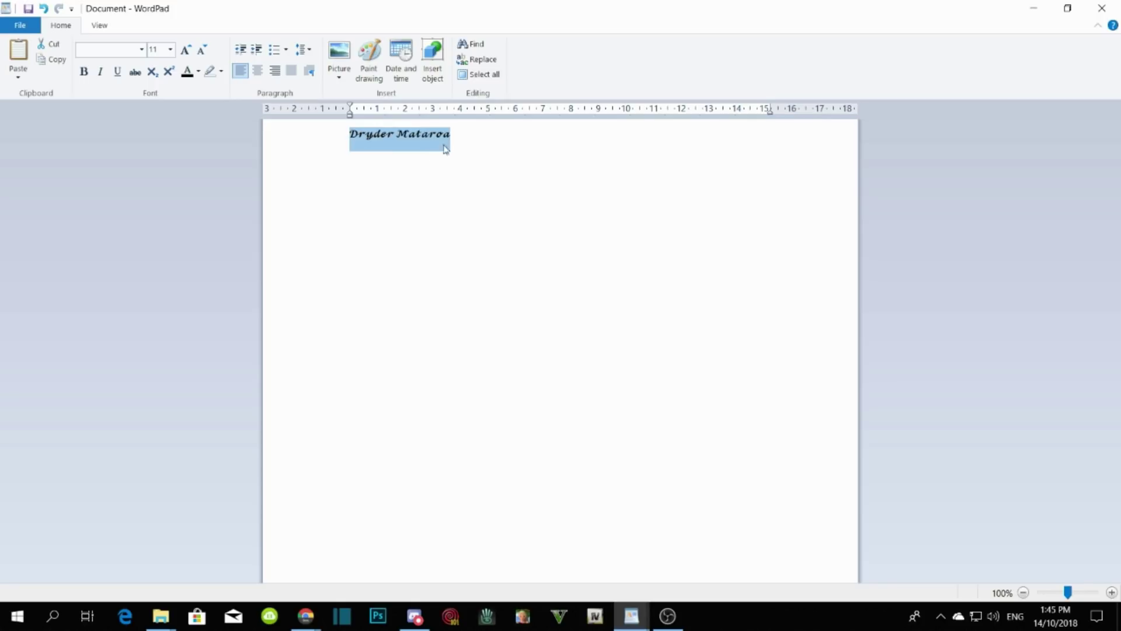
- Enlarge the fancy name to font size 18, copy it, and minimise WordPad
{"action": "left_click", "coordinate": [505, 152]}
{"action": "left_click_drag", "start_coordinate": [506, 153], "coordinate": [326, 145]}
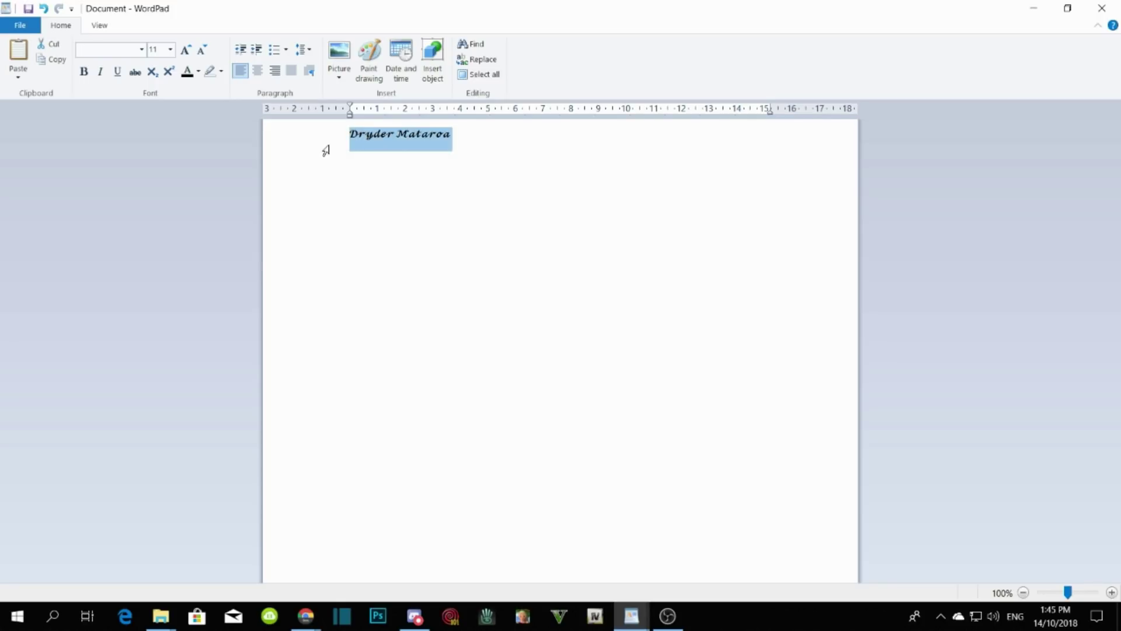
{"action": "left_click", "coordinate": [170, 49]}
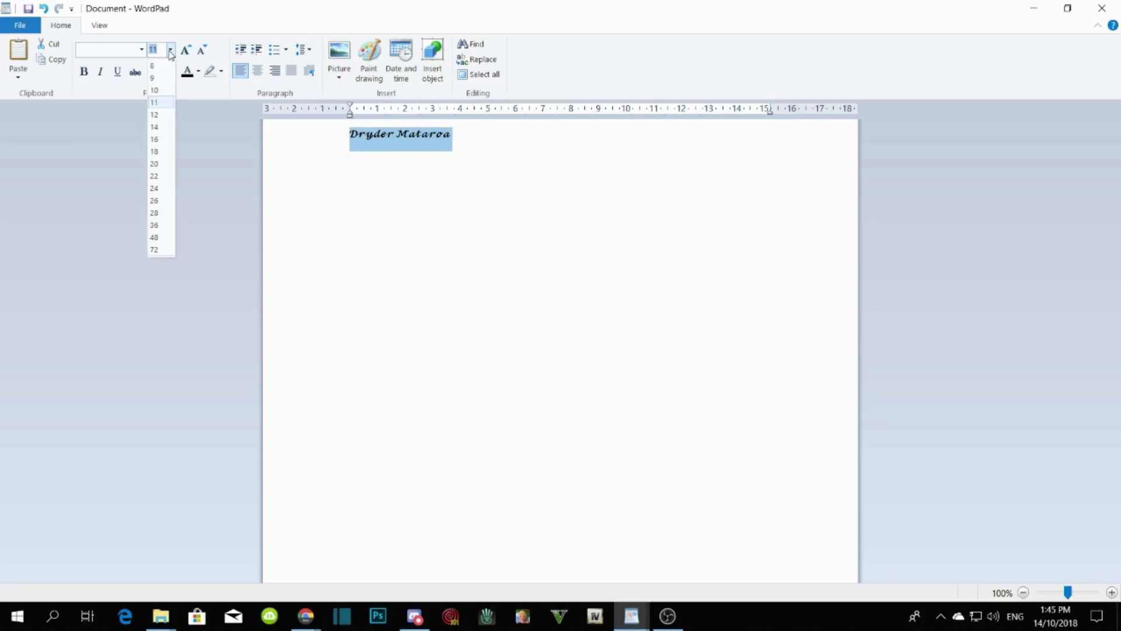
{"action": "left_click", "coordinate": [154, 151]}
{"action": "right_click", "coordinate": [486, 148]}
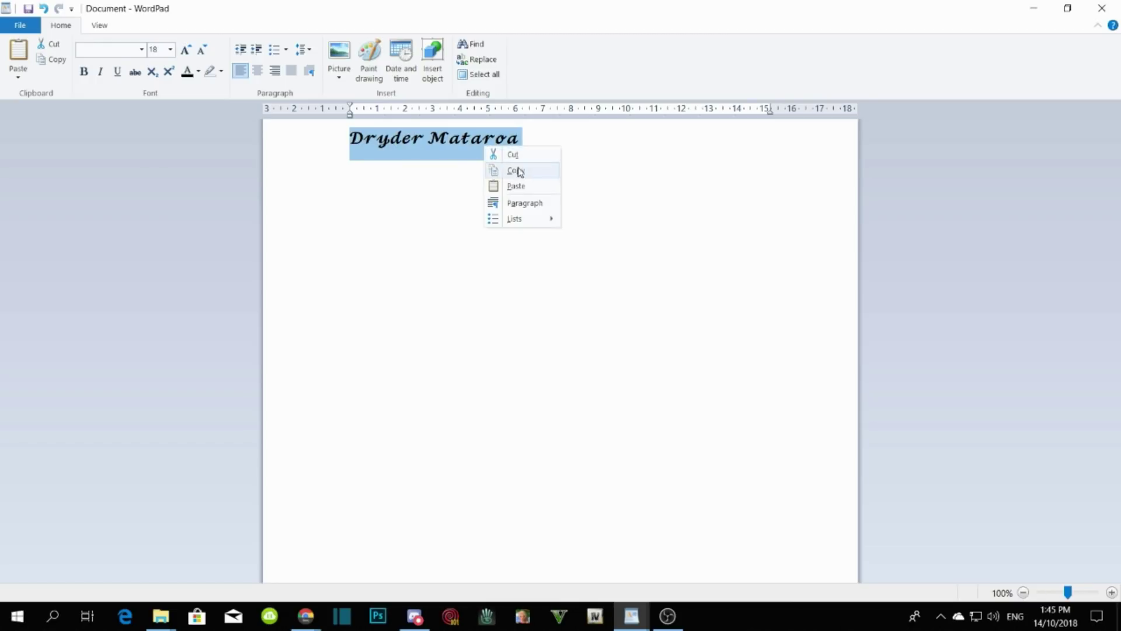
{"action": "left_click", "coordinate": [518, 171]}
{"action": "left_click", "coordinate": [1042, 8]}
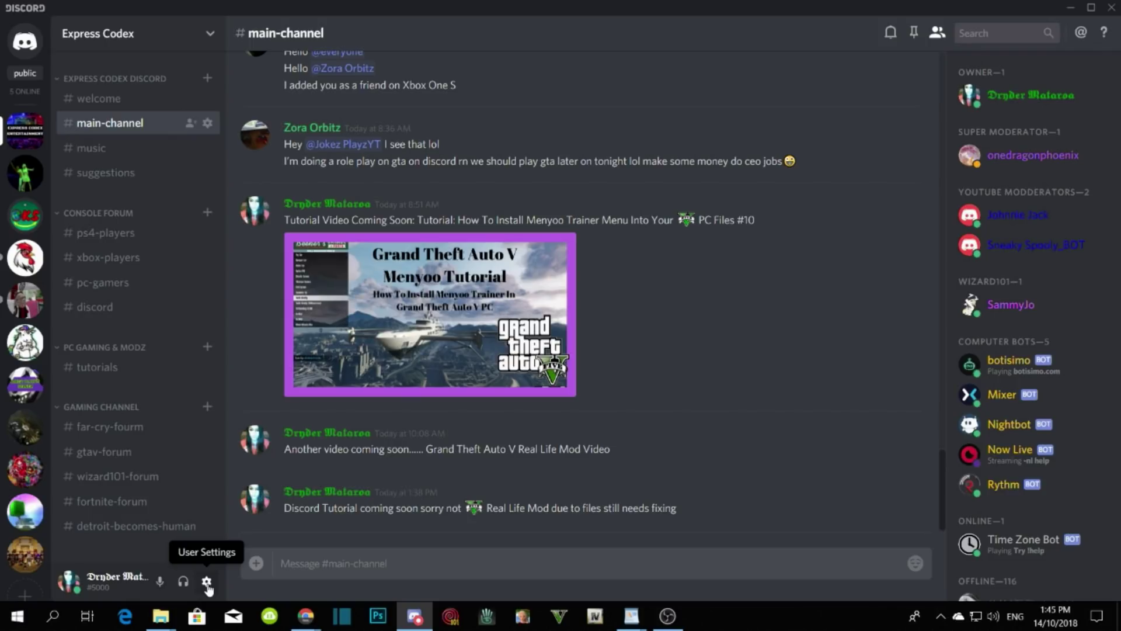
- Replace the Discord username with the pasted size-18 italic fancy name
{"action": "left_click", "coordinate": [207, 582]}
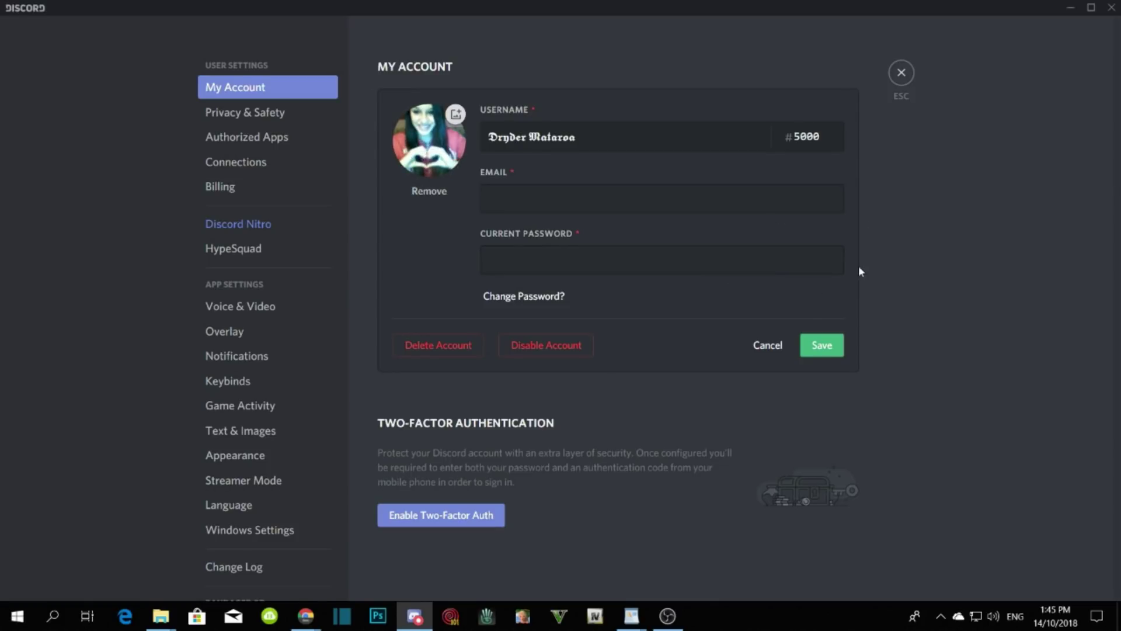
{"action": "left_click", "coordinate": [651, 145]}
{"action": "key", "text": "ctrl+a"}
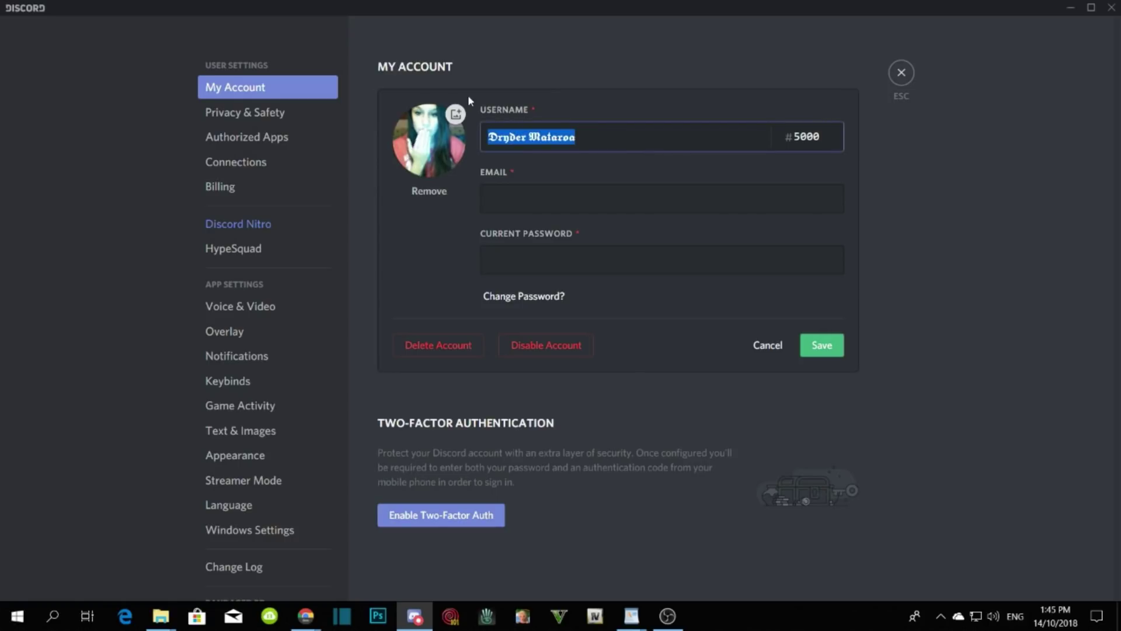
{"action": "key", "text": "BackSpace"}
{"action": "key", "text": "ctrl+v"}
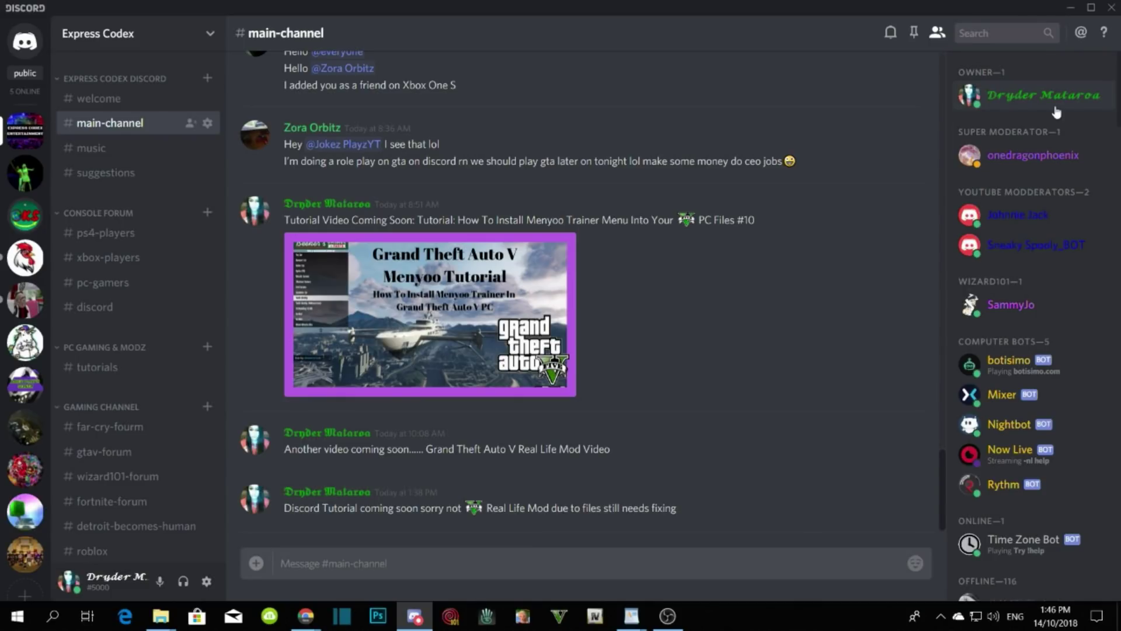
{"action": "left_click", "coordinate": [1058, 112]}
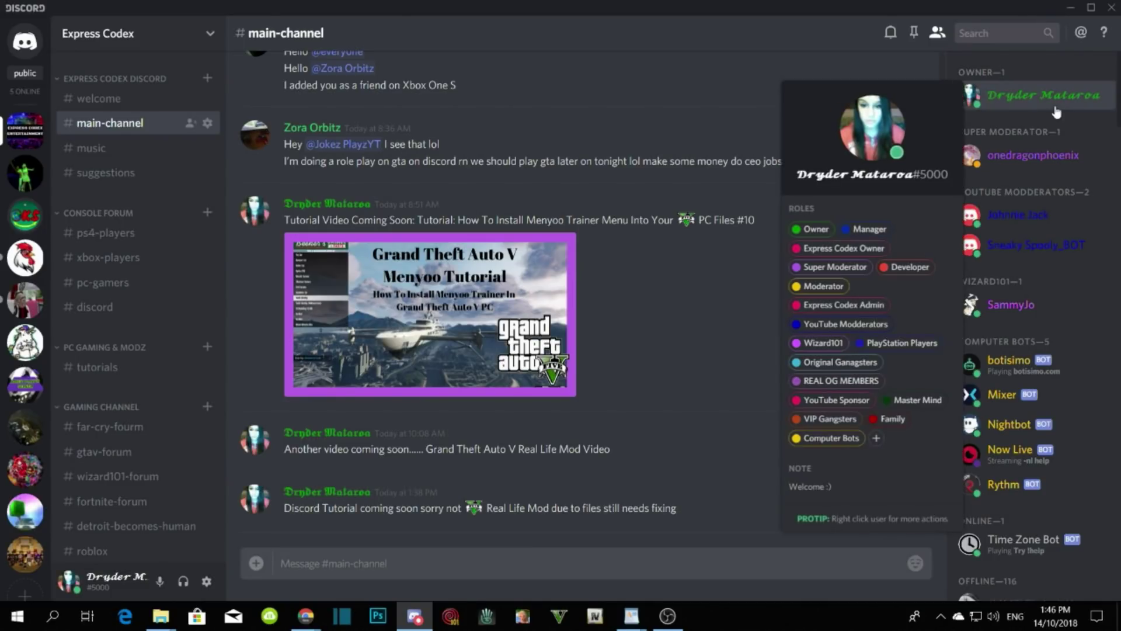
{"action": "left_click", "coordinate": [872, 124]}
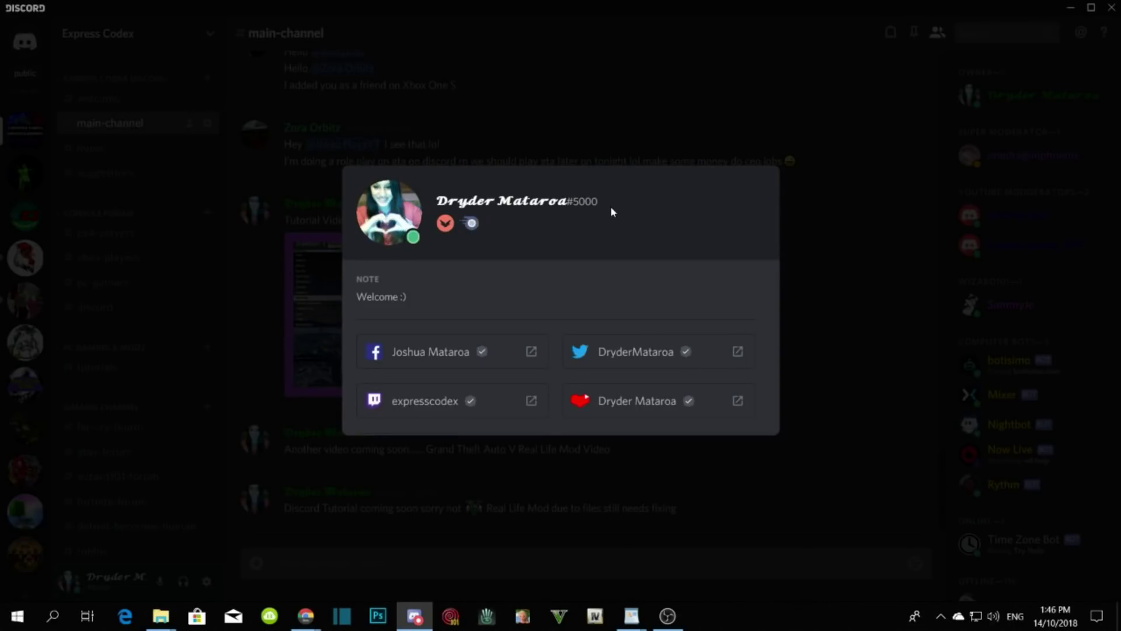
{"action": "left_click", "coordinate": [918, 240]}
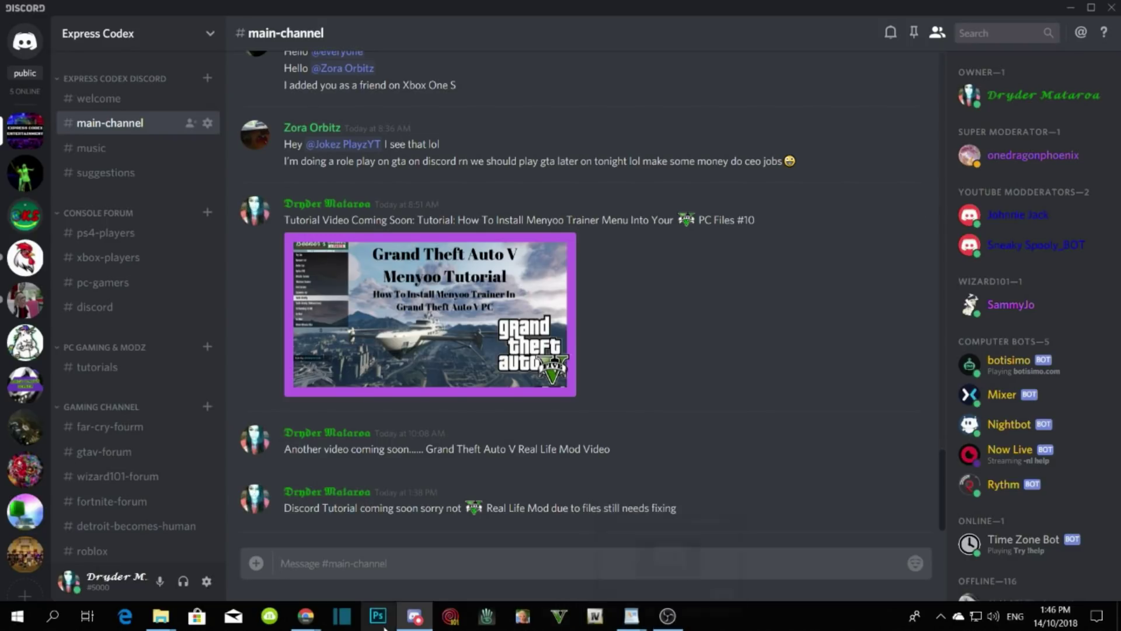
- Bring the Fancy Text Generator page back to the front in Chrome
{"action": "mouse_move", "coordinate": [305, 616]}
{"action": "left_click", "coordinate": [368, 559]}
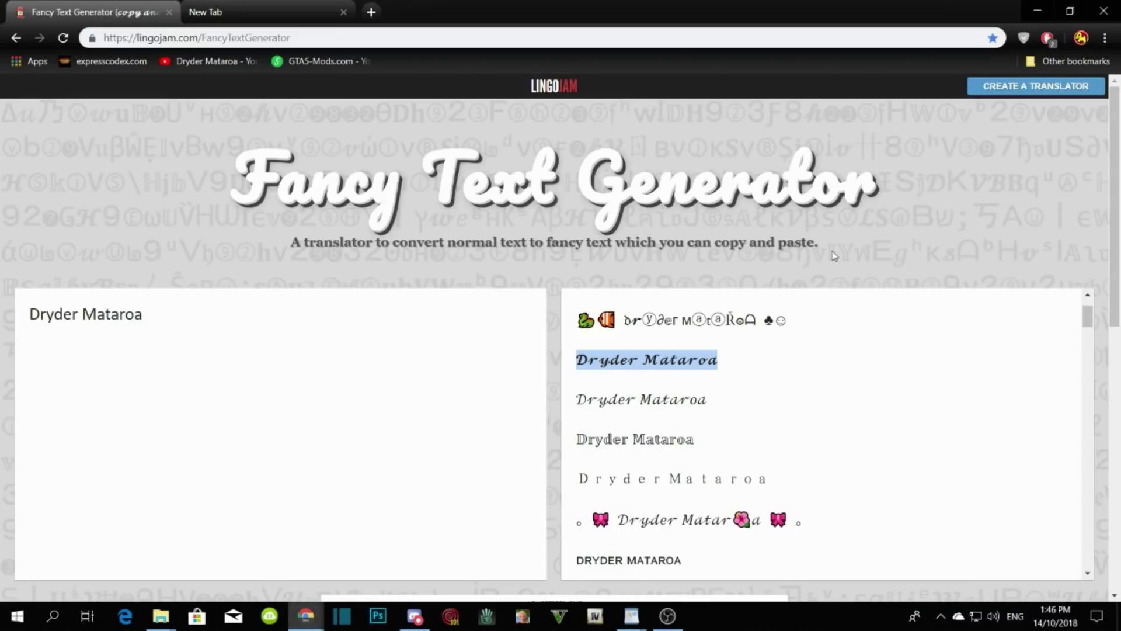
{"action": "left_click", "coordinate": [456, 420]}
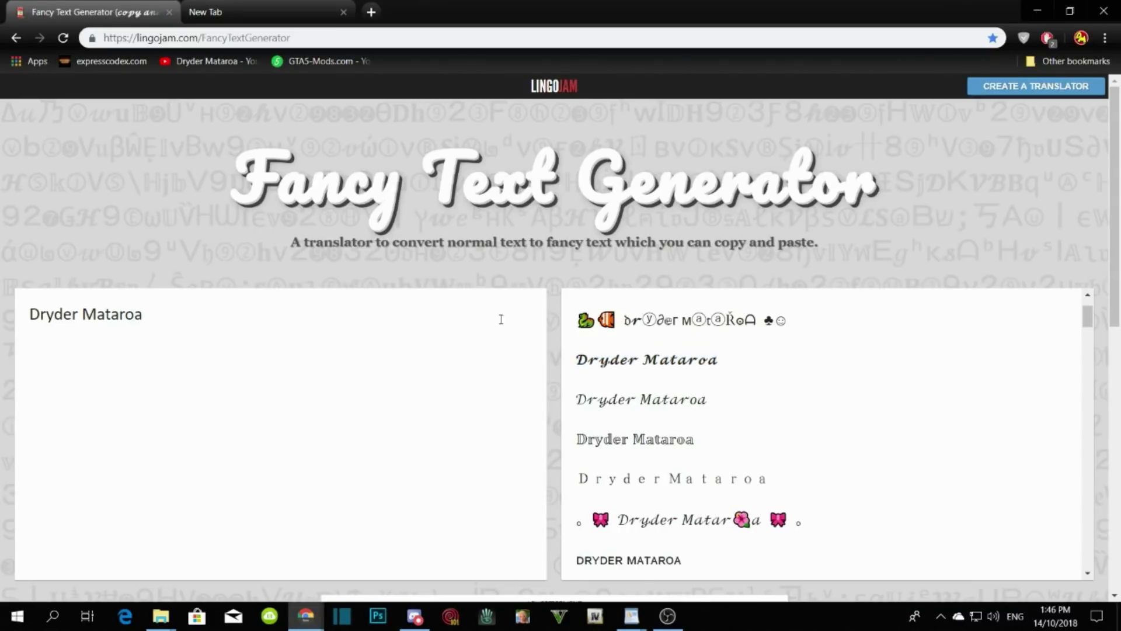
{"action": "left_click", "coordinate": [1113, 40]}
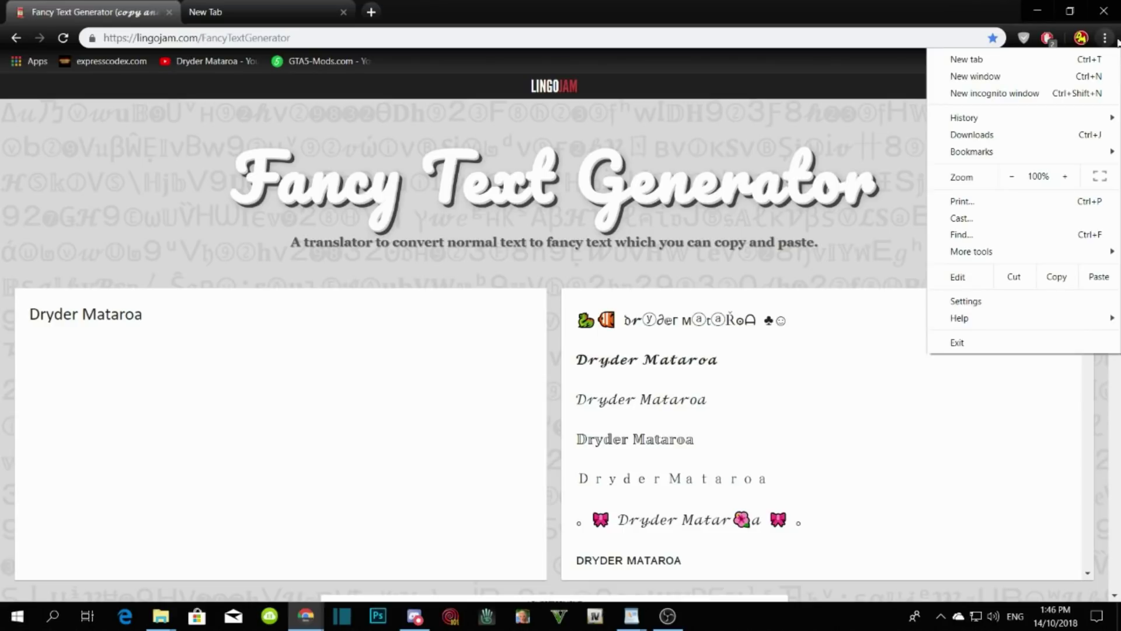
{"action": "left_click", "coordinate": [793, 125]}
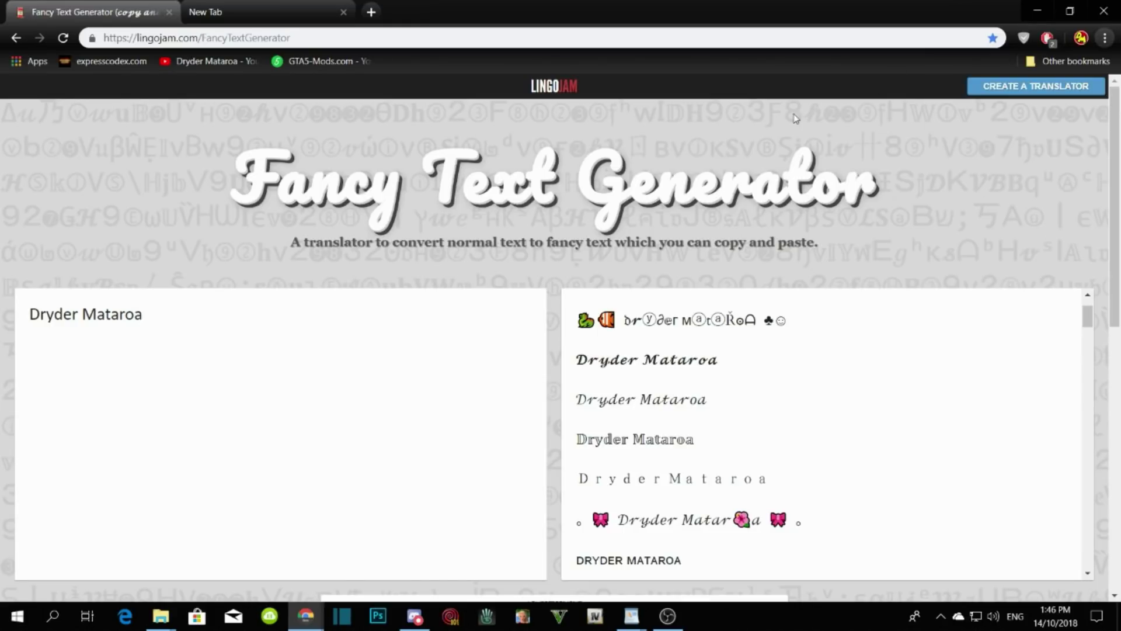